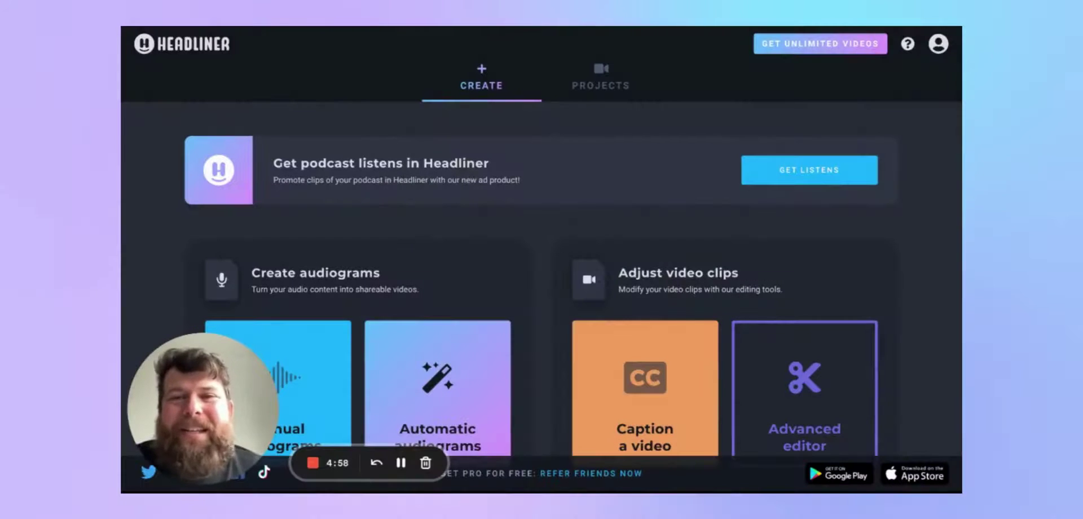
Scroll the Create page to preview the manual and automatic audiogram descriptions.
scroll(542, 282, down, 2)
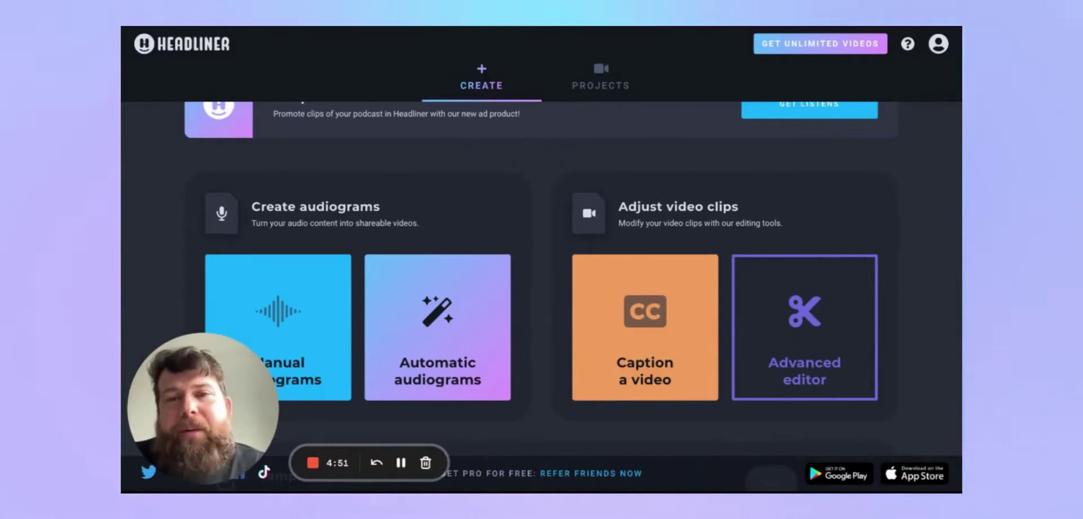
scroll(483, 178, down, 1)
scroll(484, 178, up, 1)
scroll(484, 178, down, 2)
scroll(483, 178, up, 1)
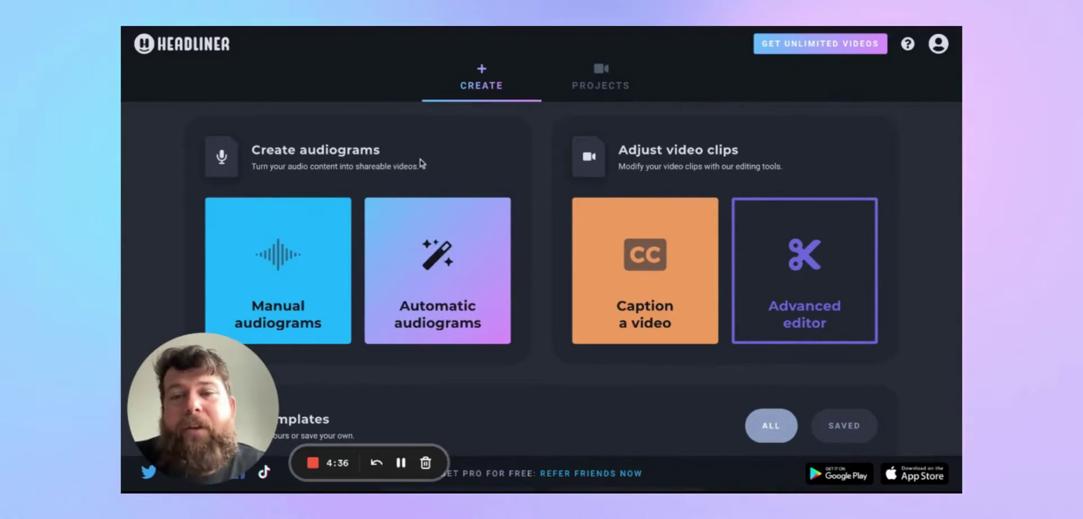
Start a manual YouTube audiogram with a landscape aspect ratio.
click(271, 246)
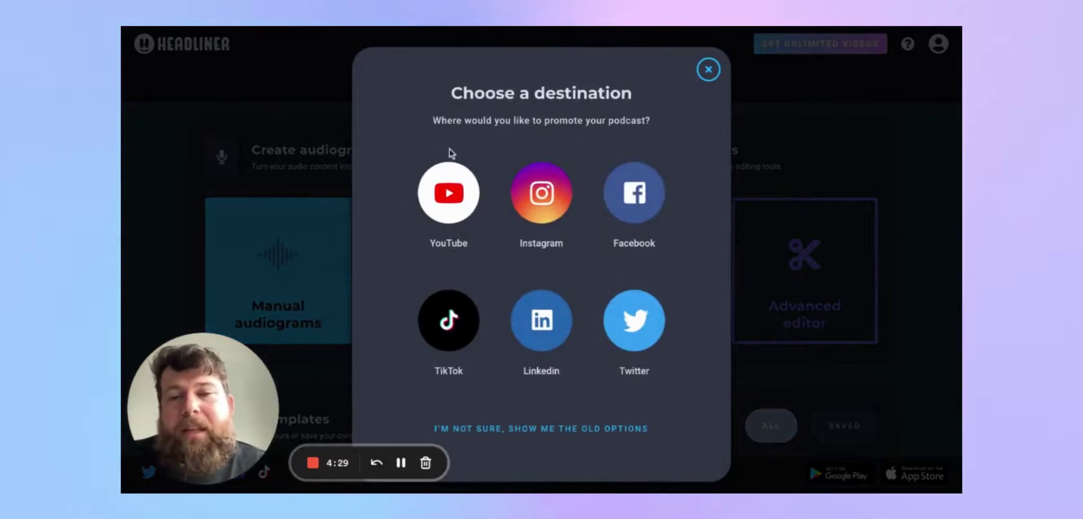
click(449, 195)
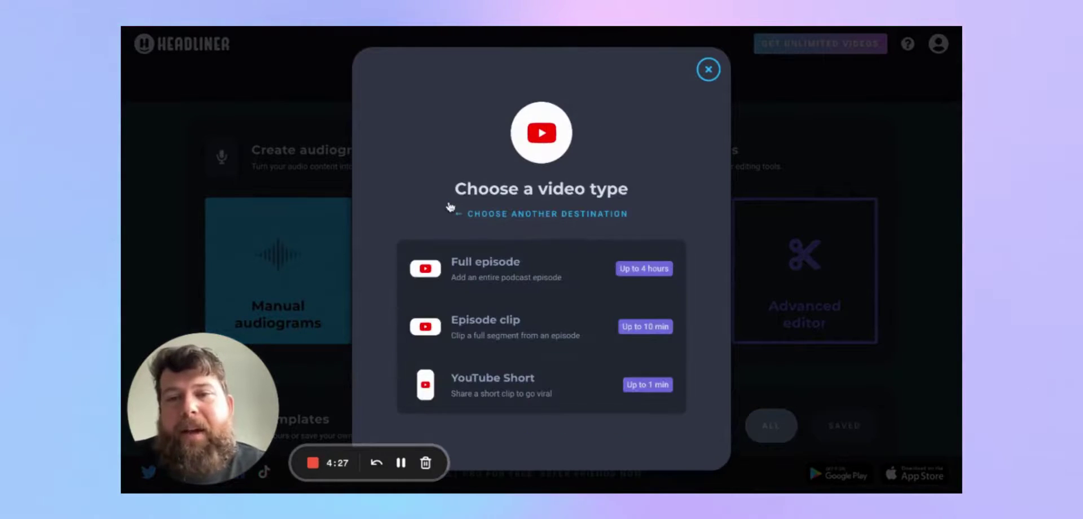
click(547, 261)
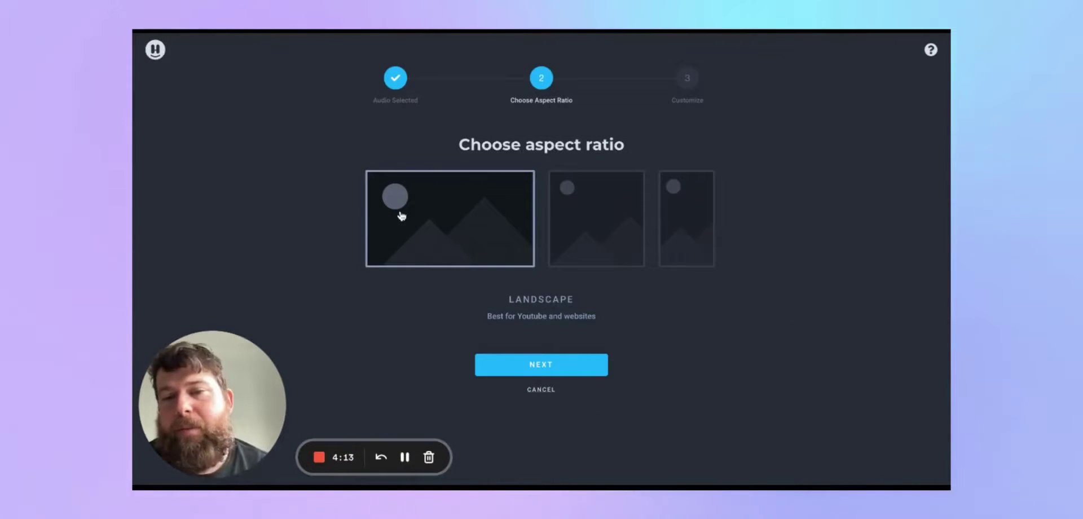
click(556, 370)
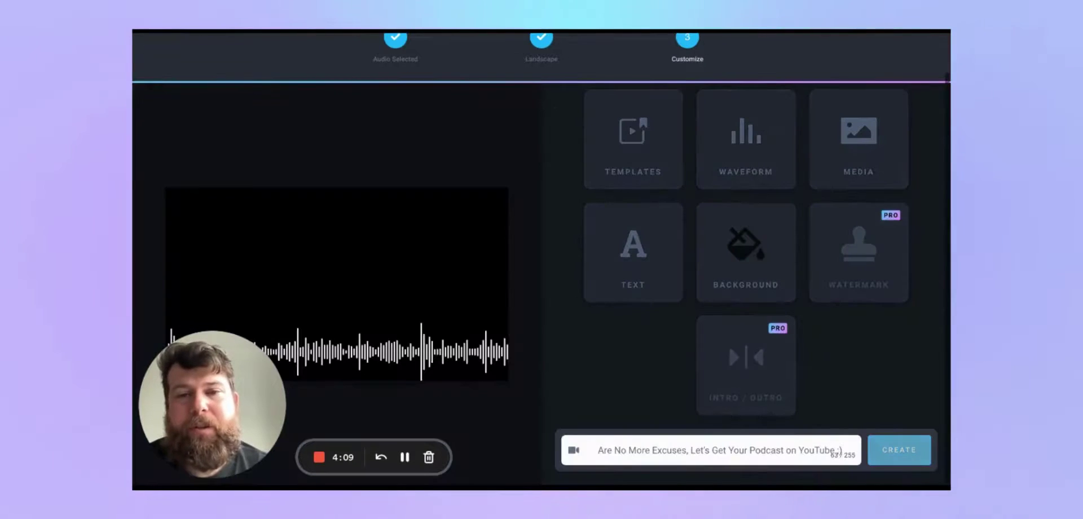
Check the waveform in the preview and create the audiogram project.
click(431, 340)
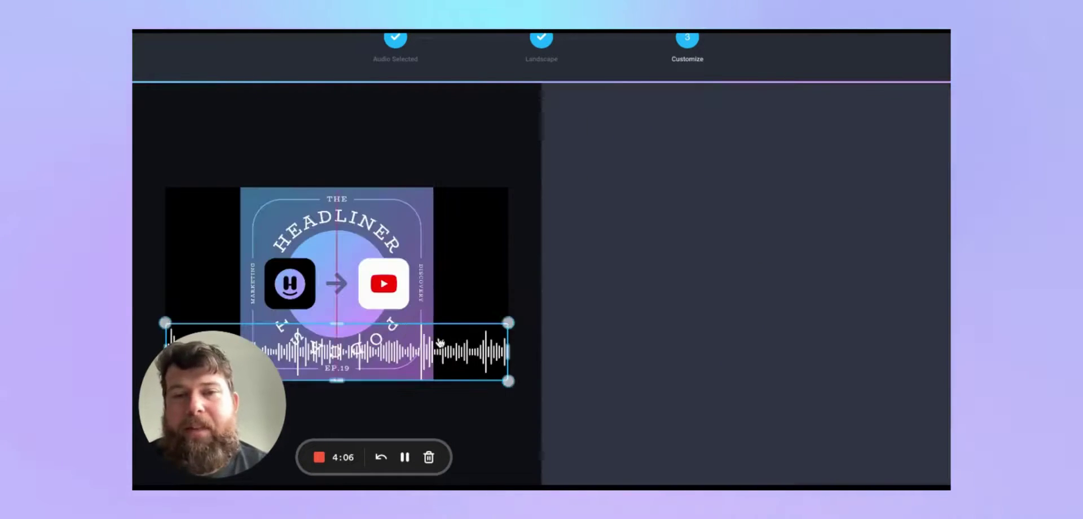
click(928, 106)
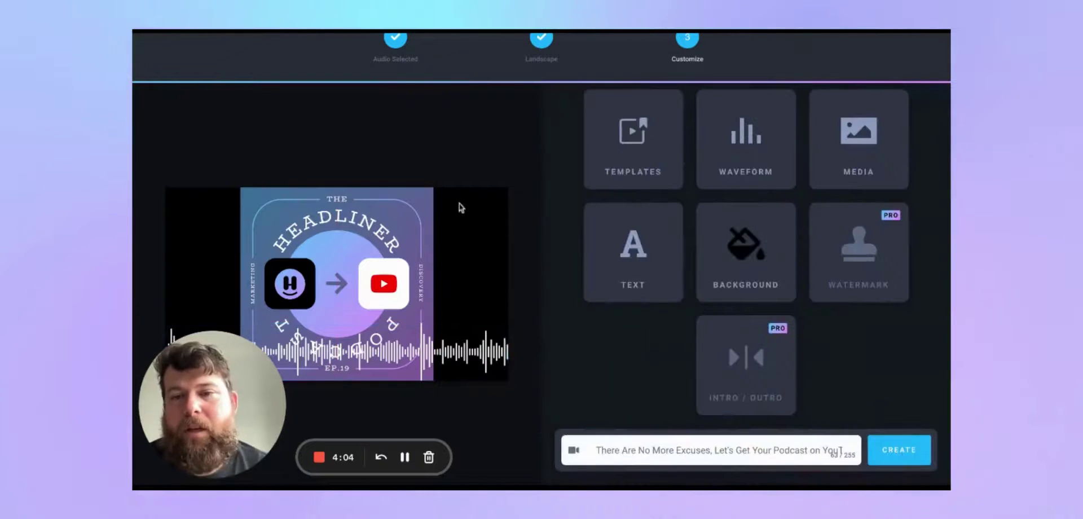
click(897, 457)
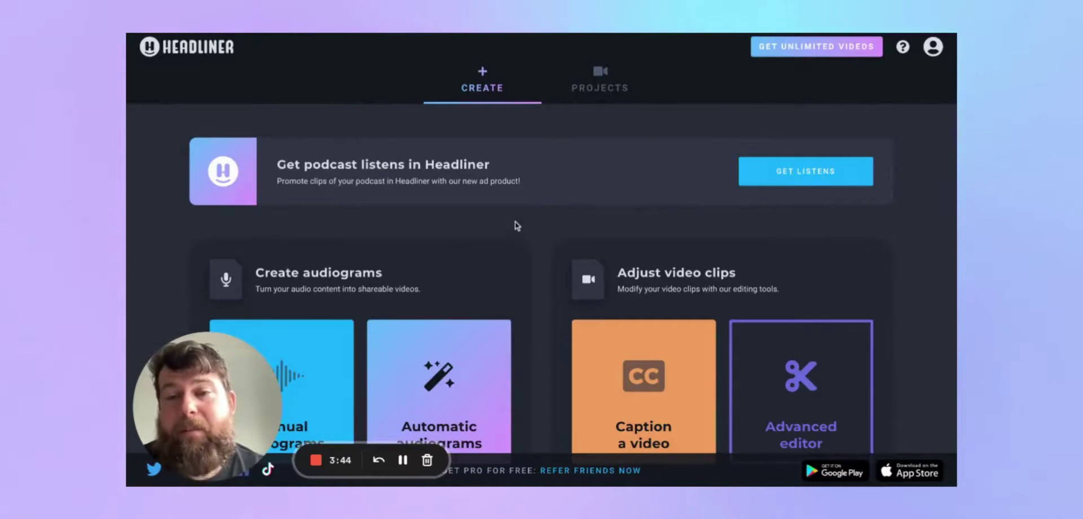
Scroll down the Create page to the Automatic audiograms card.
scroll(516, 221, down, 1)
scroll(516, 223, down, 1)
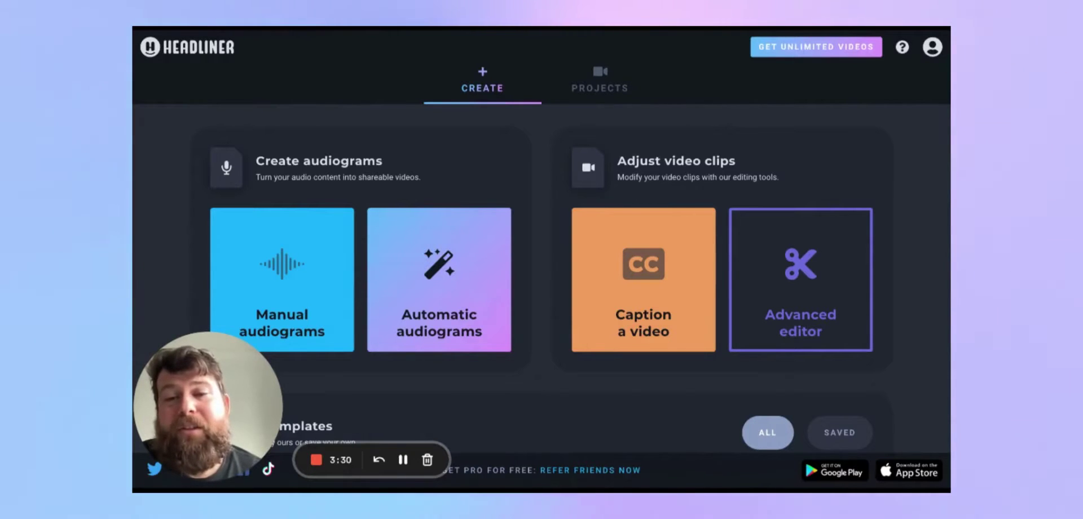
Start automatic audiograms for The Headliner Podcast in English (United States).
mouse_move(438, 384)
click(454, 272)
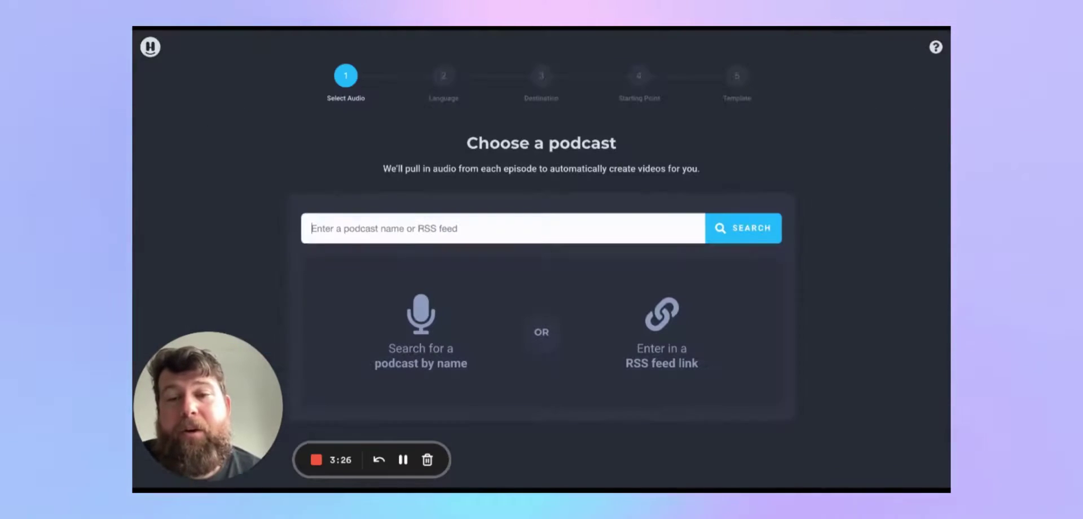
text(the headliner)
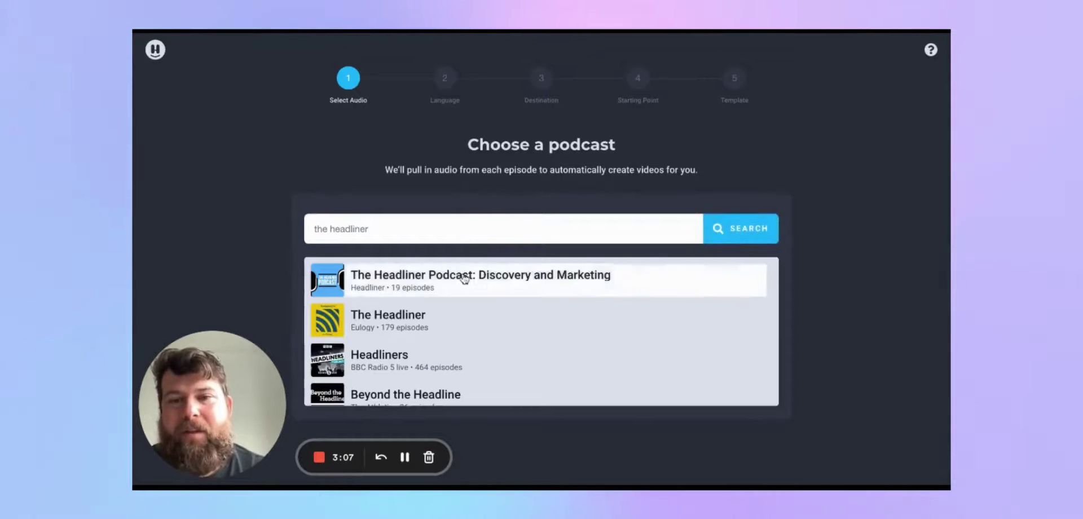
click(486, 282)
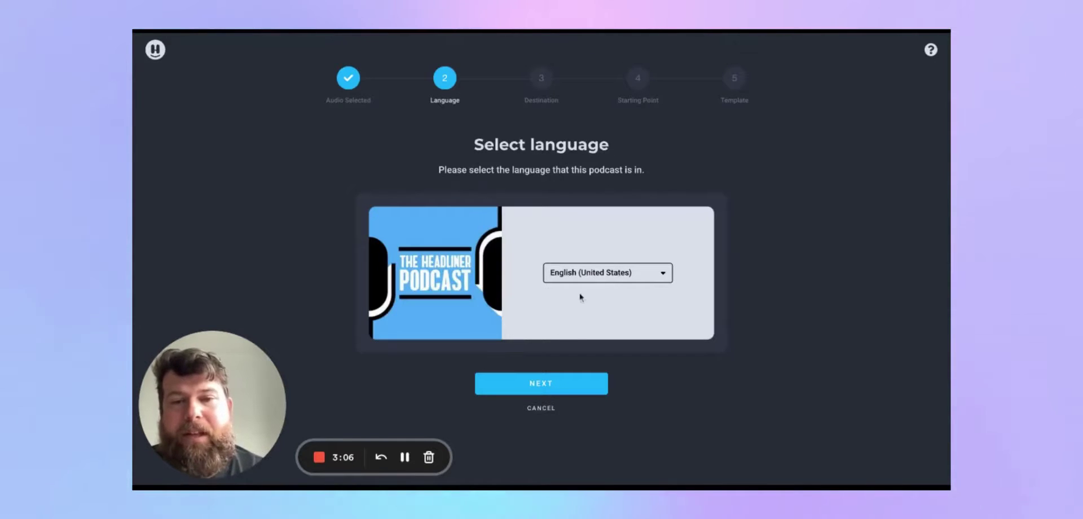
click(552, 375)
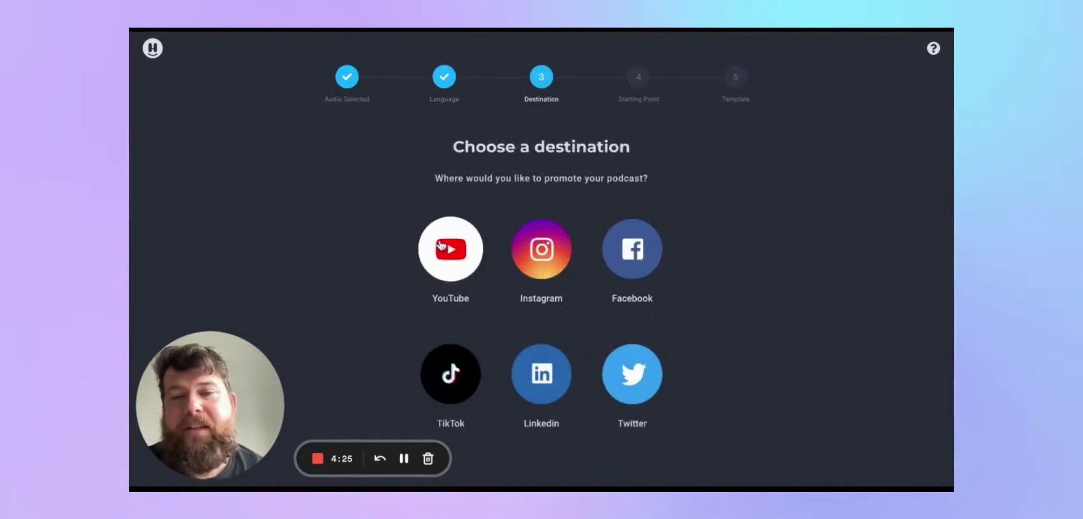
Target YouTube with full-episode videos and select the email delivery option.
click(444, 246)
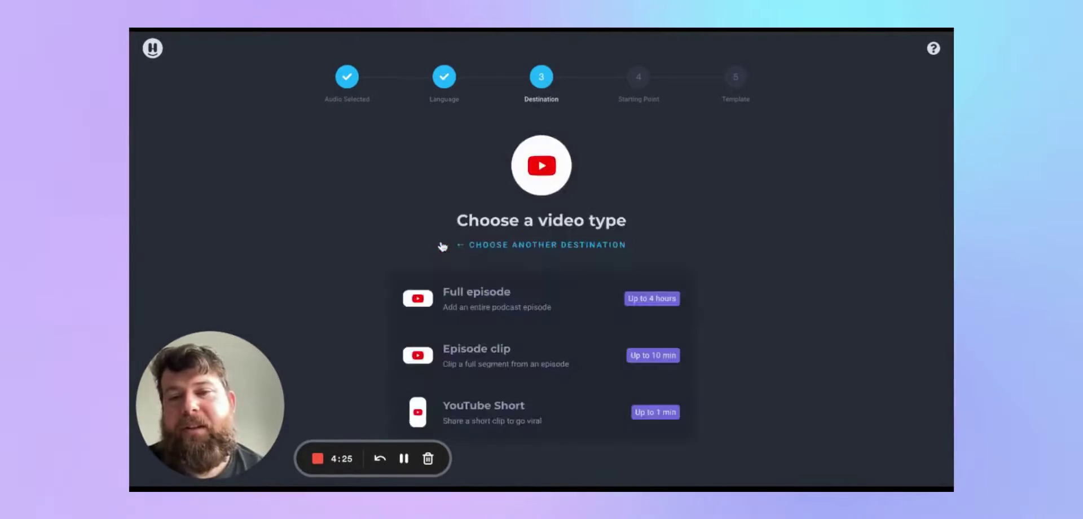
click(503, 304)
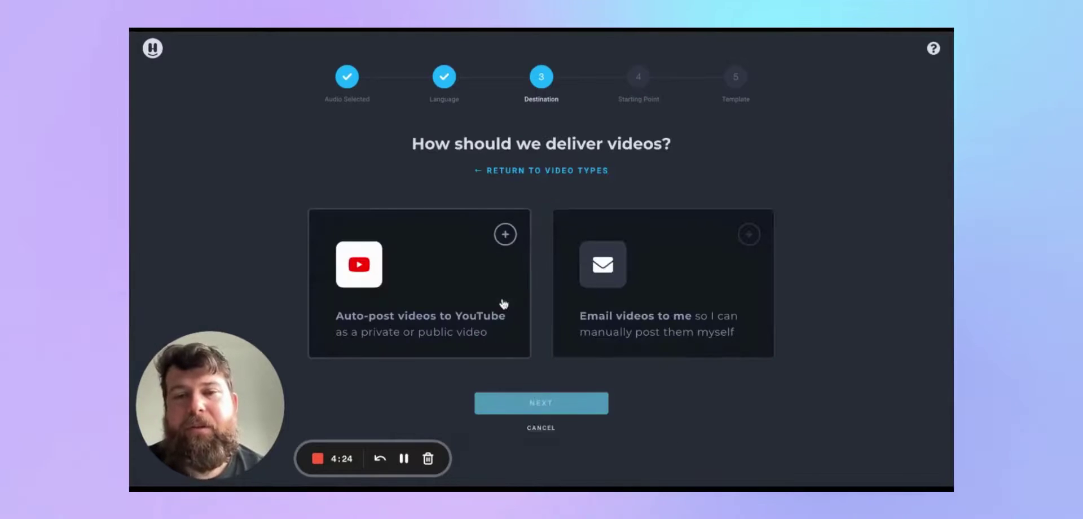
click(565, 317)
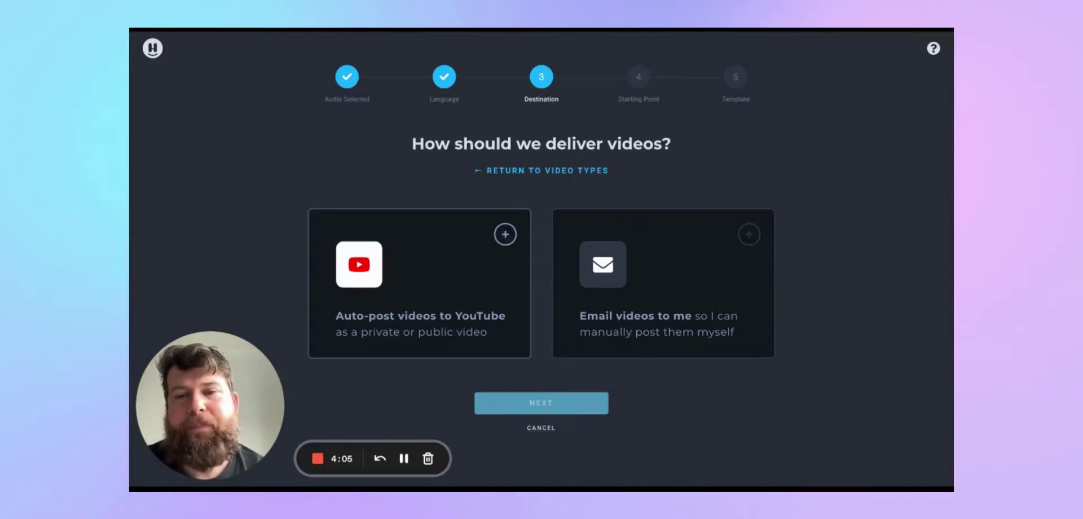
Choose auto-posting videos to YouTube and continue to its settings.
click(505, 234)
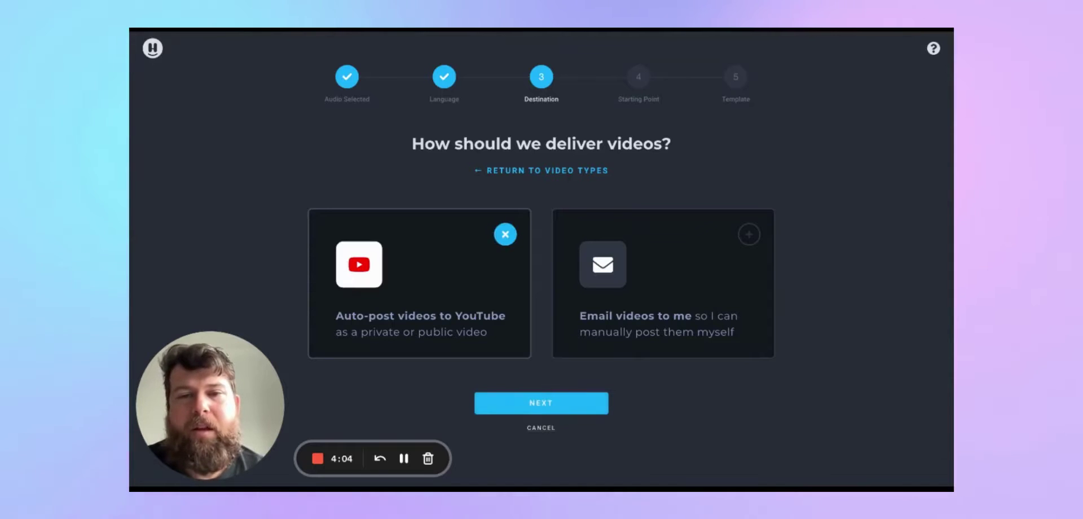
click(543, 413)
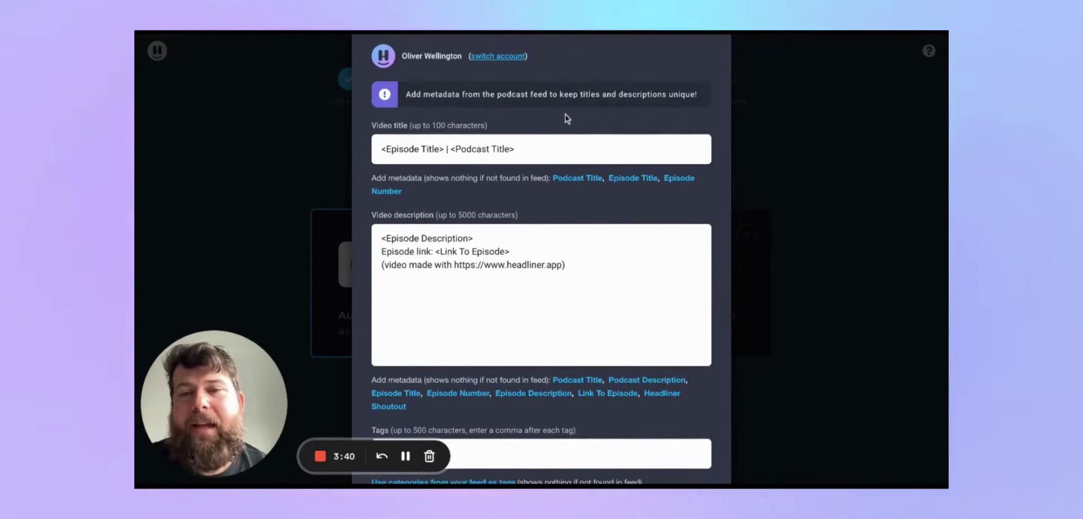
scroll(565, 119, down, 1)
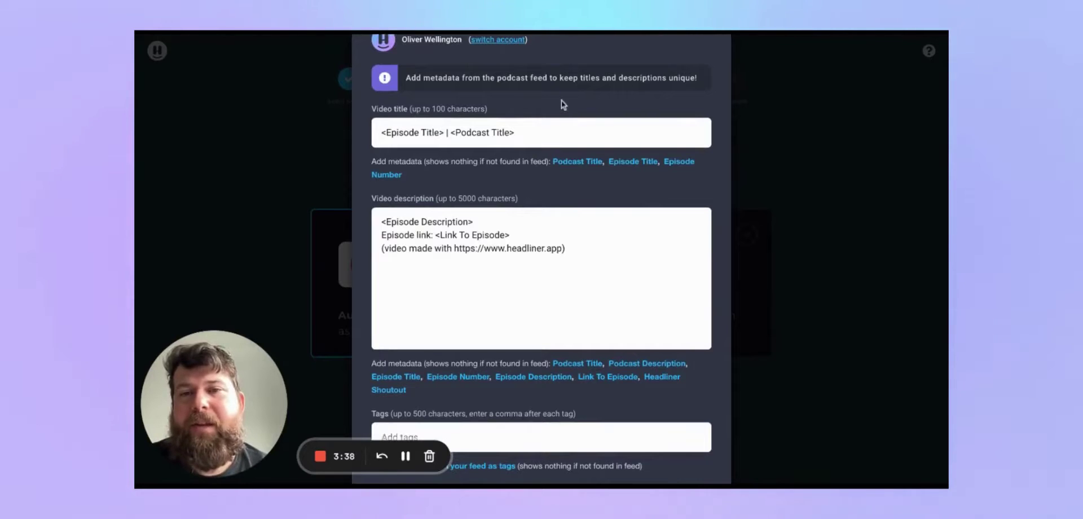
scroll(559, 100, down, 1)
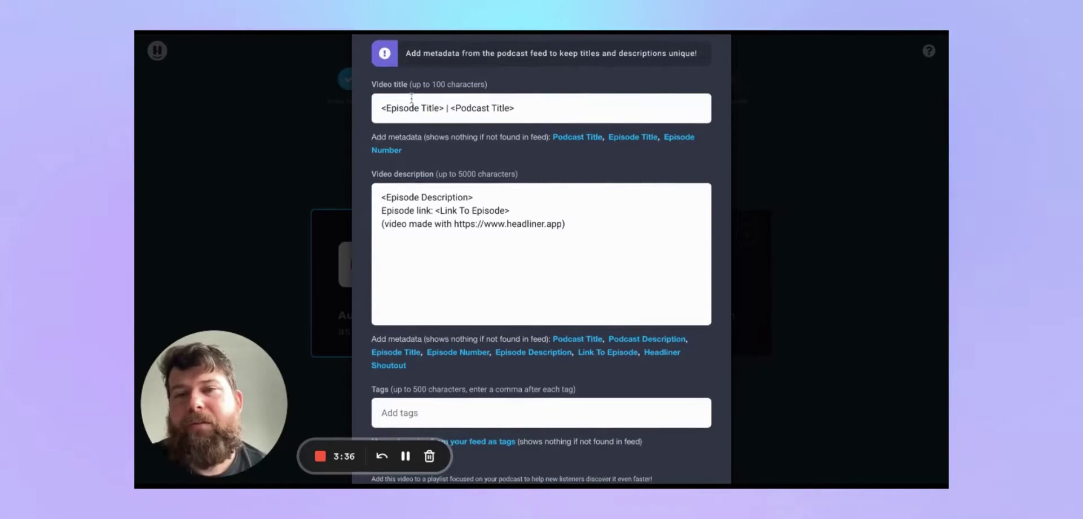
scroll(551, 178, down, 2)
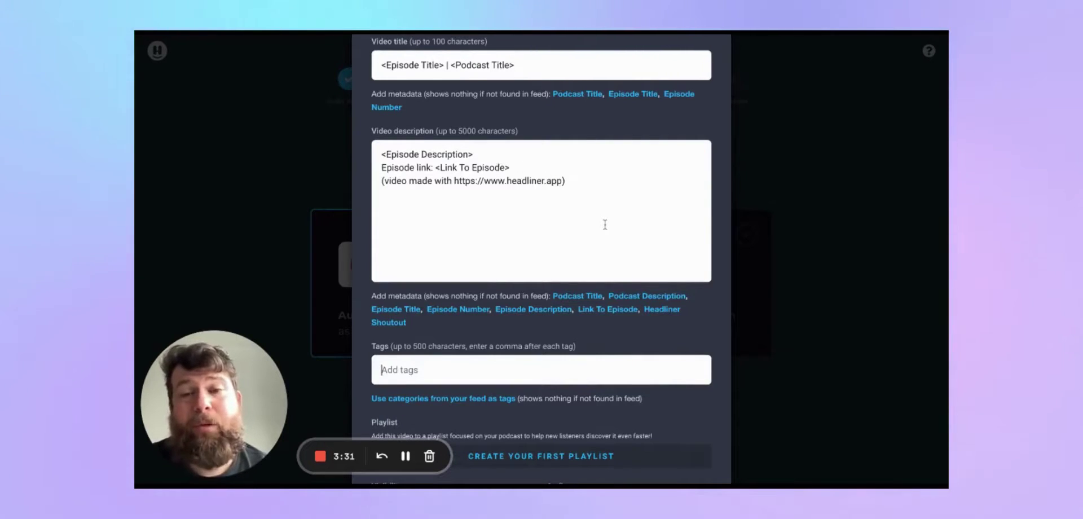
scroll(605, 224, down, 2)
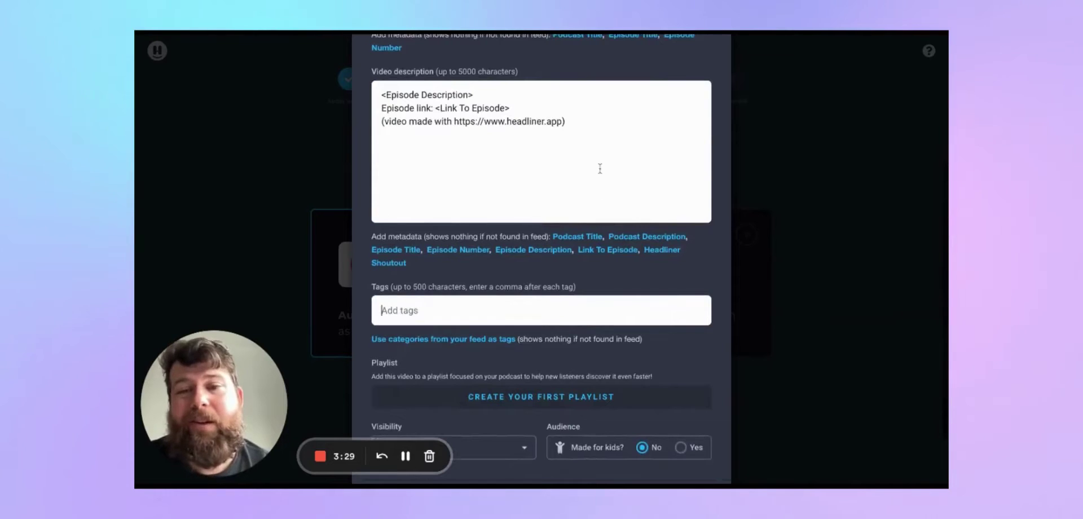
scroll(599, 168, down, 1)
scroll(599, 168, down, 1)
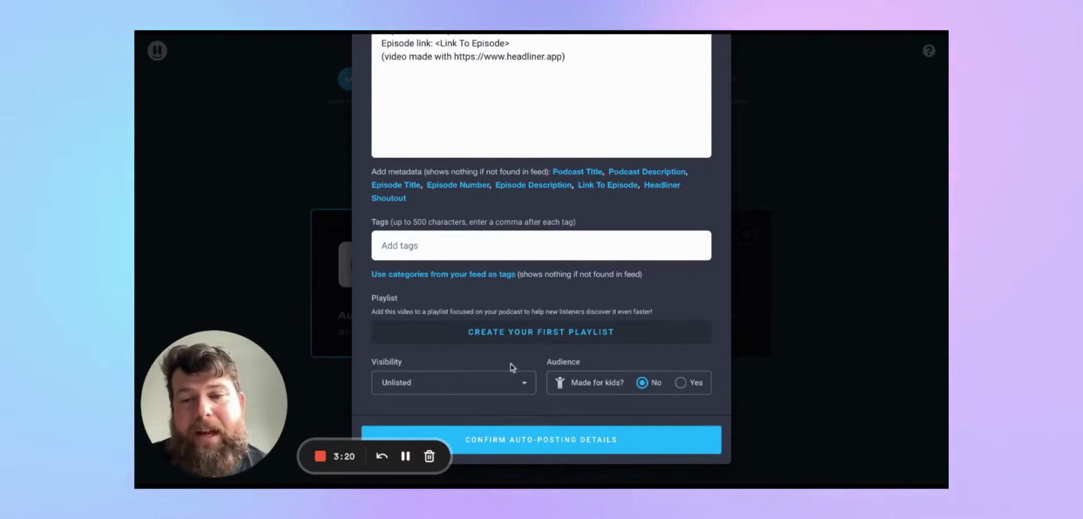
click(506, 387)
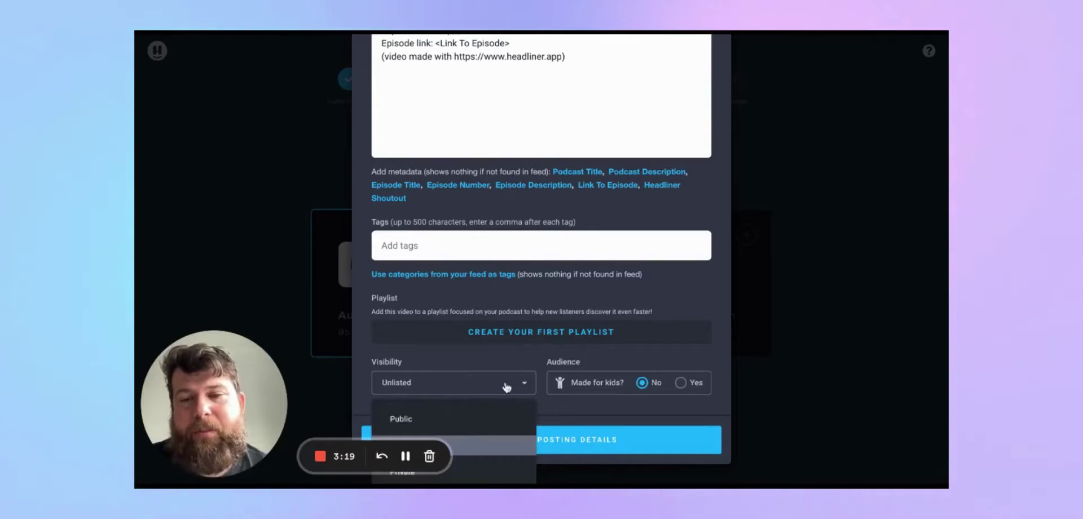
click(540, 359)
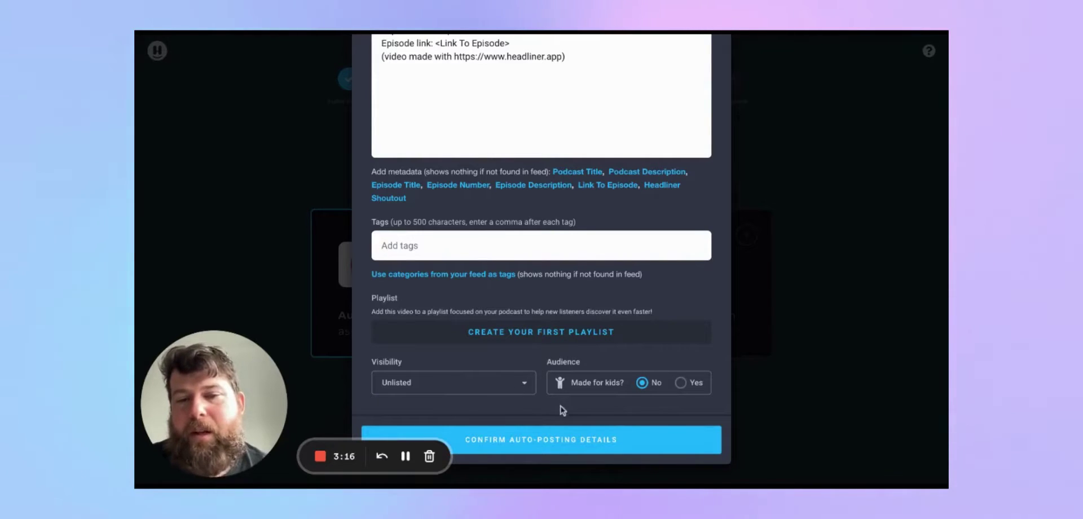
Confirm the auto-posting details and start the automation from the latest episode.
click(543, 441)
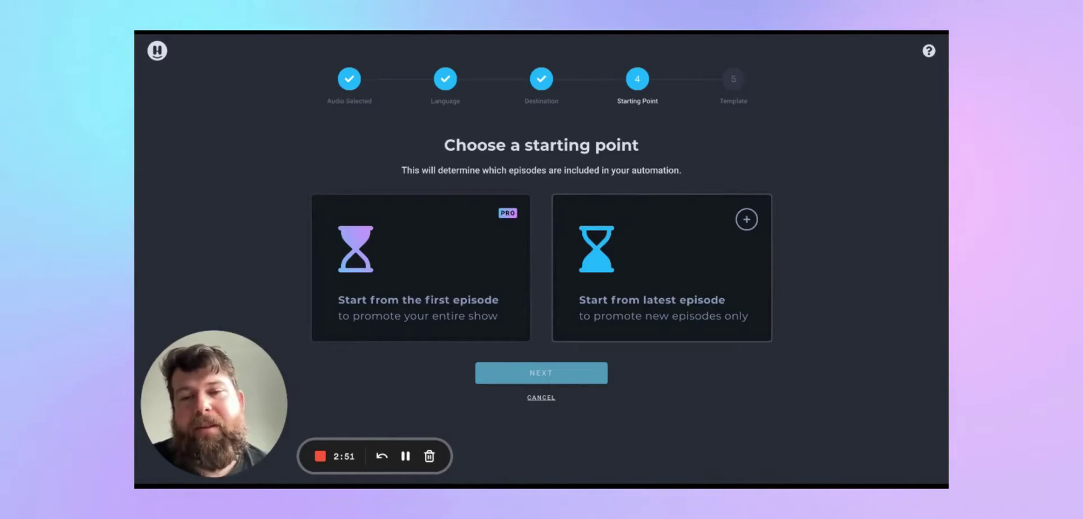
click(644, 280)
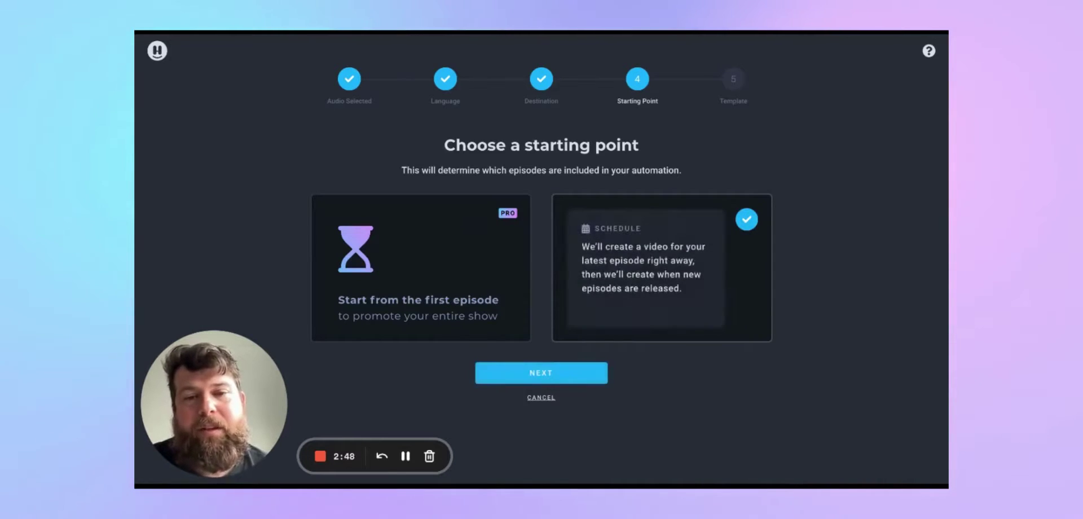
Apply a 16:9 template and launch automatic video creation.
click(561, 373)
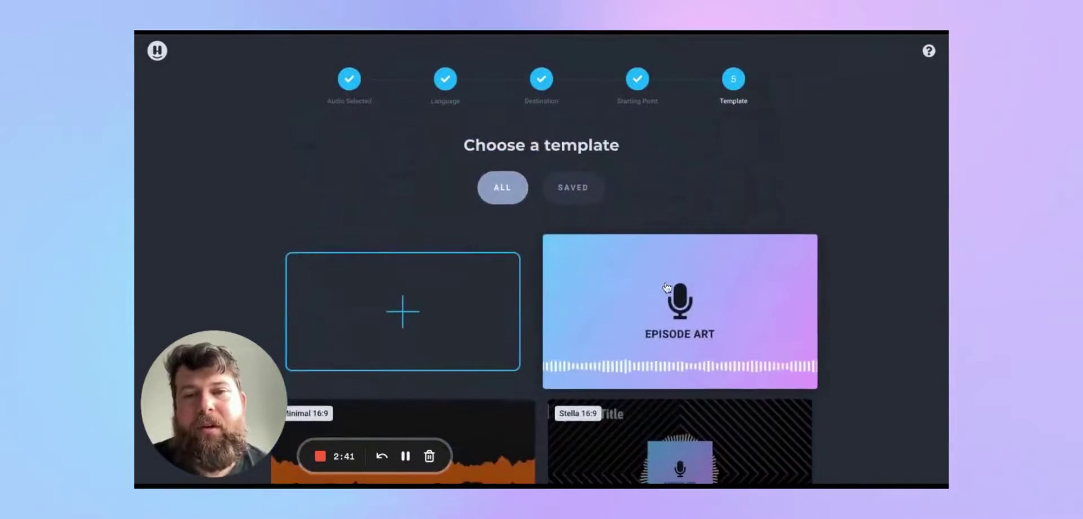
click(665, 288)
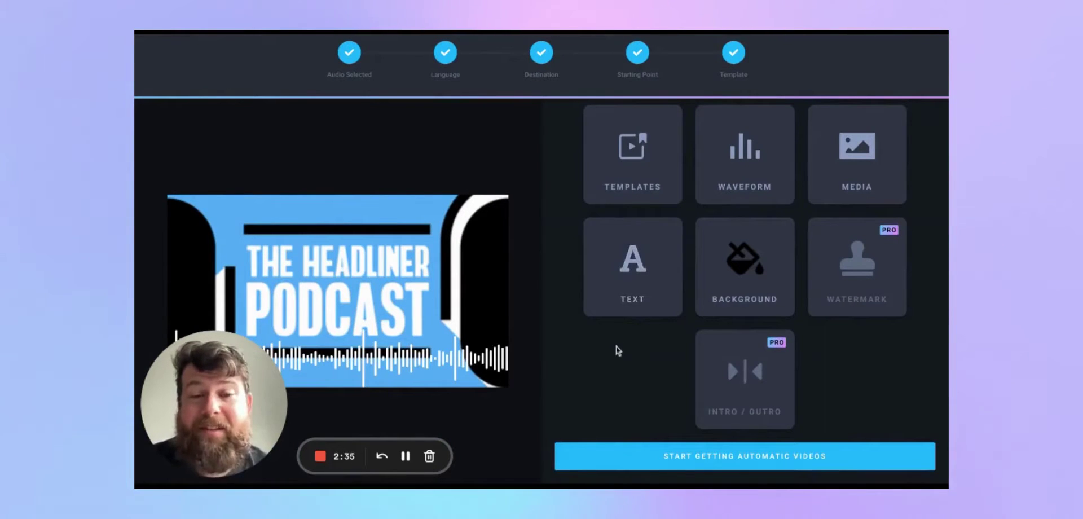
click(706, 453)
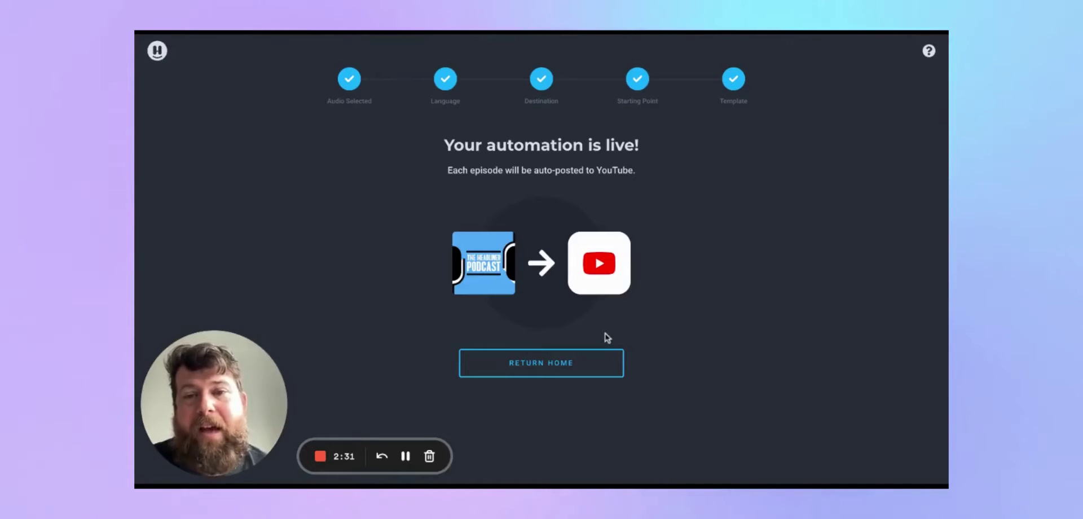